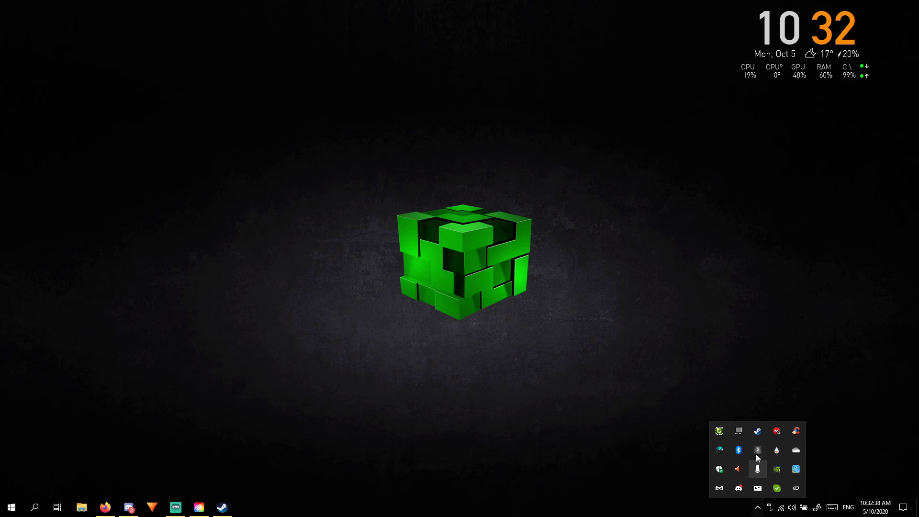
Open Steam on its Store page, minimize it, then restore it from the taskbar
right_click(758, 431)
click(778, 347)
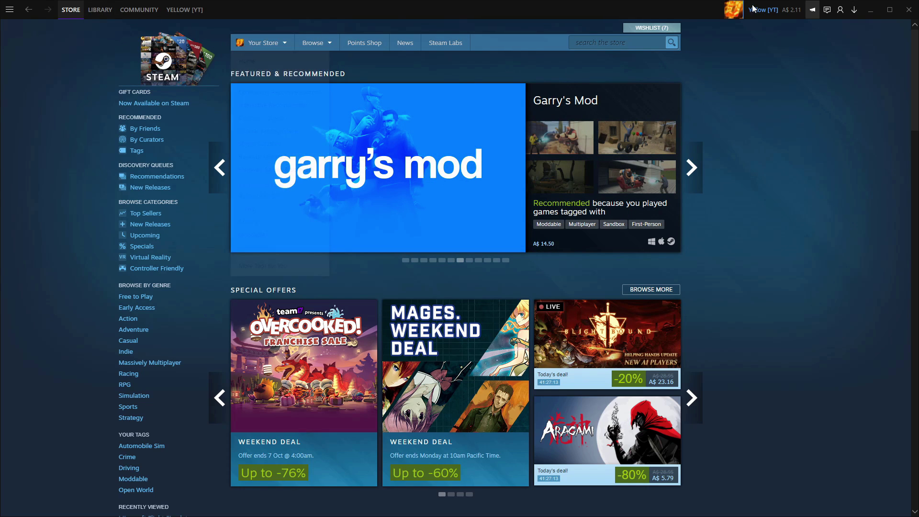
click(871, 9)
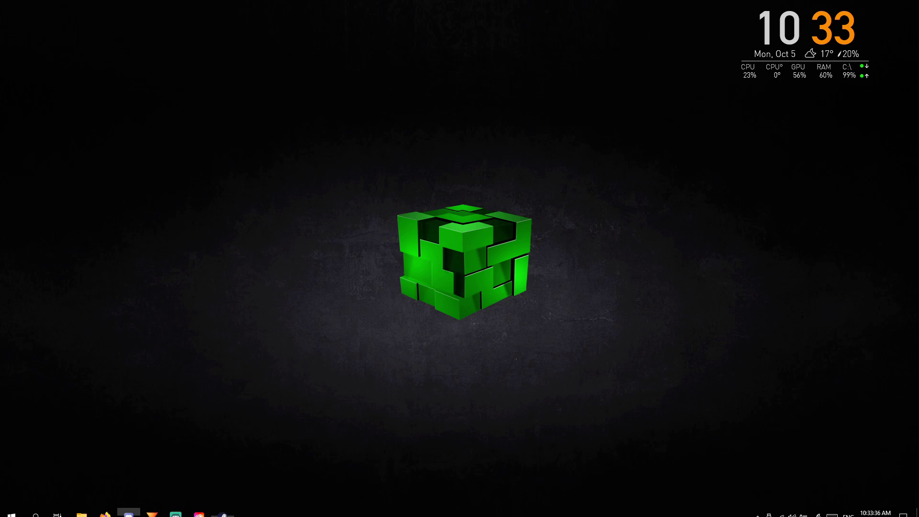
mouse_move(223, 507)
click(222, 459)
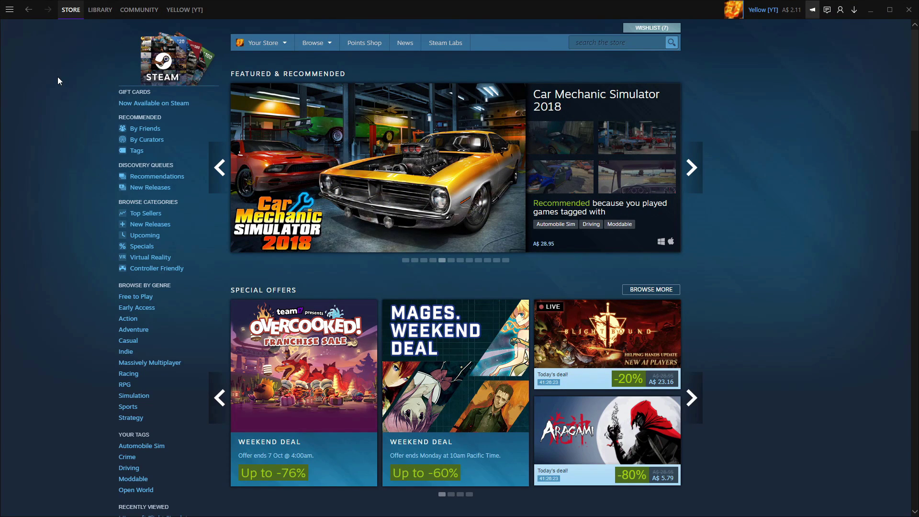
From Steam's main menu choose 'Add a Non-Steam Game to My Library...'
click(10, 11)
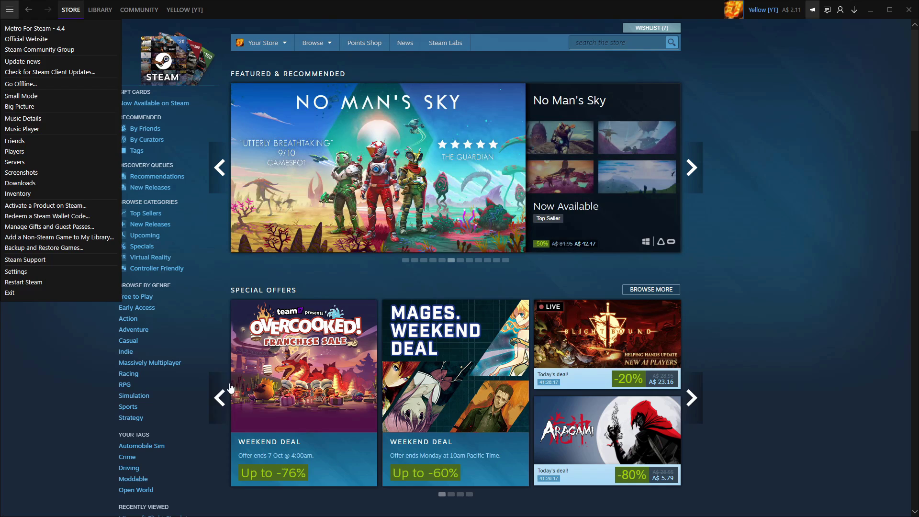
click(230, 388)
click(10, 9)
click(10, 10)
mouse_move(159, 13)
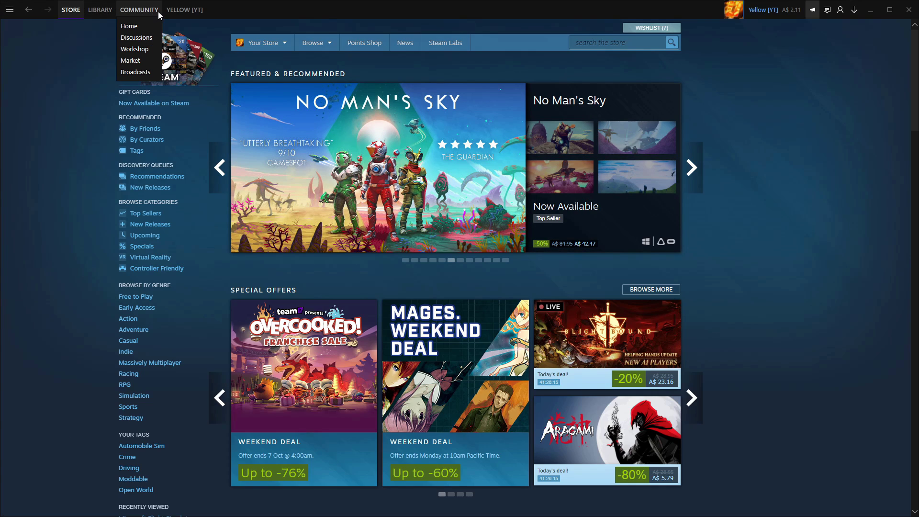
click(9, 8)
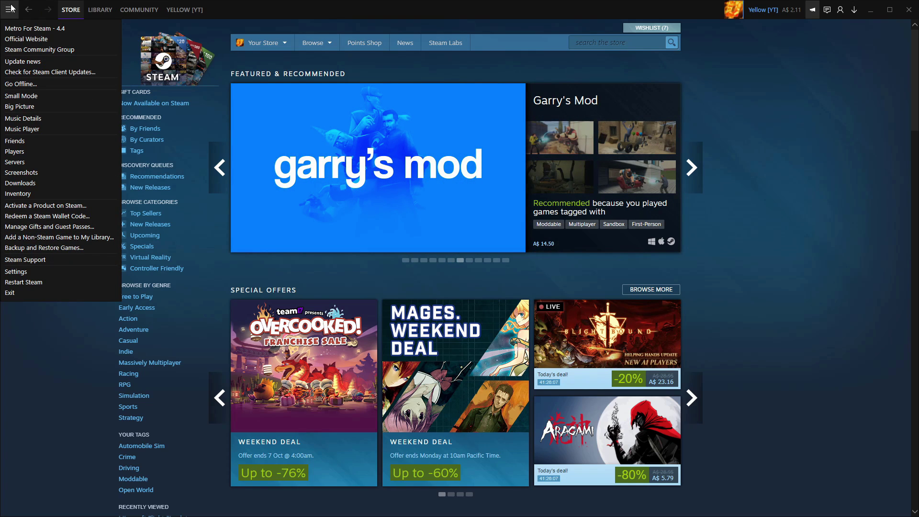
click(38, 236)
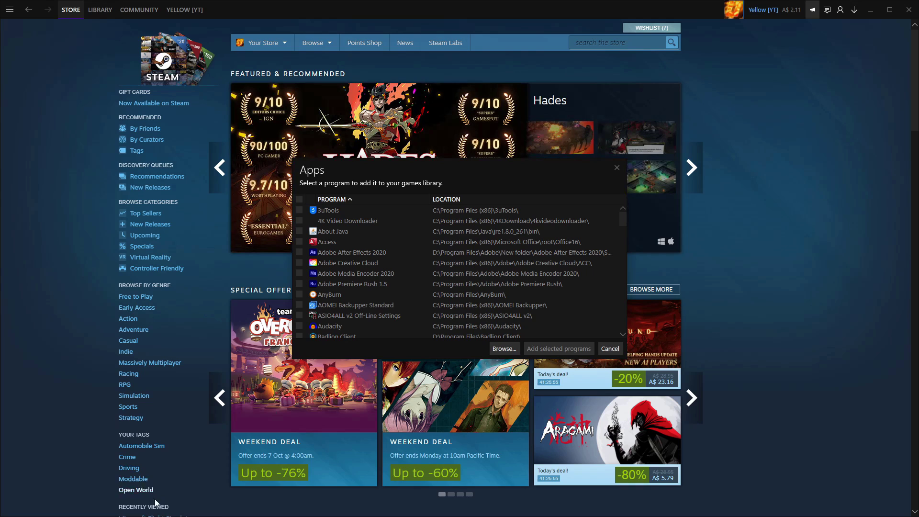
Search 'epic games' and follow Open file location to the launcher's Win32 folder
key(super)
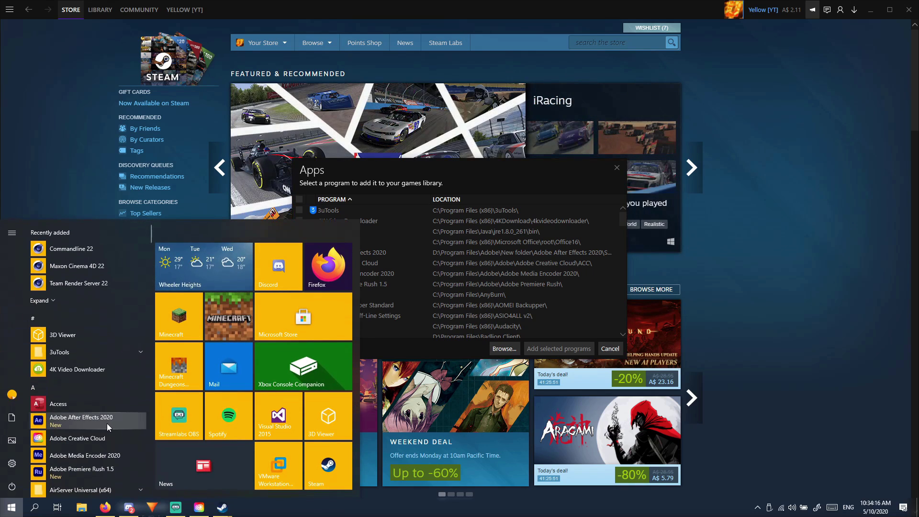
click(43, 511)
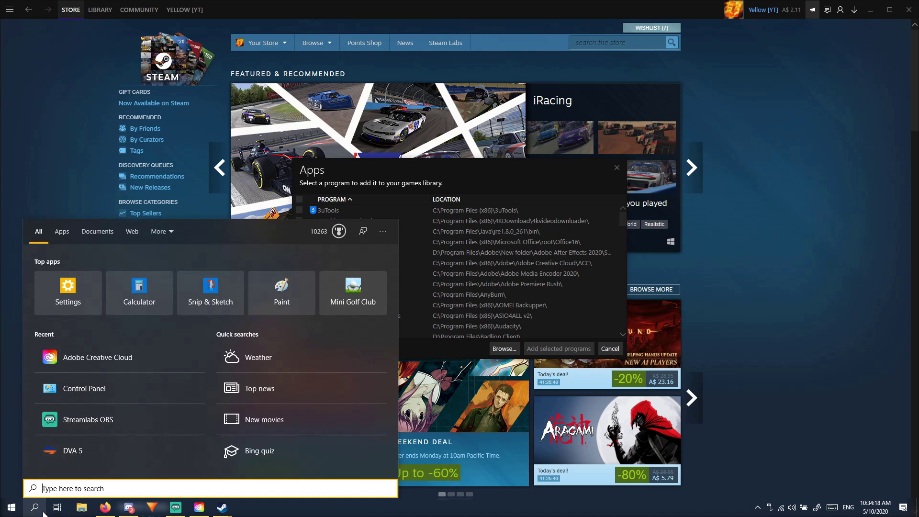
text(epic games)
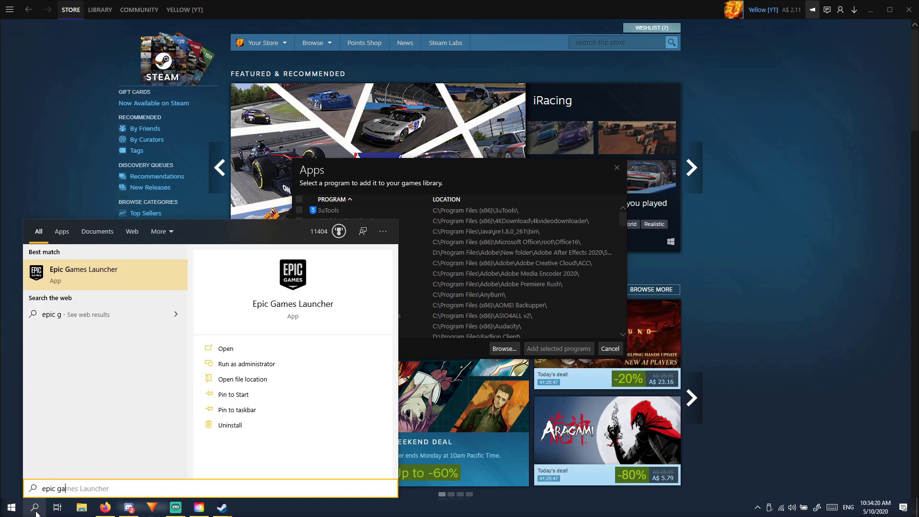
right_click(102, 265)
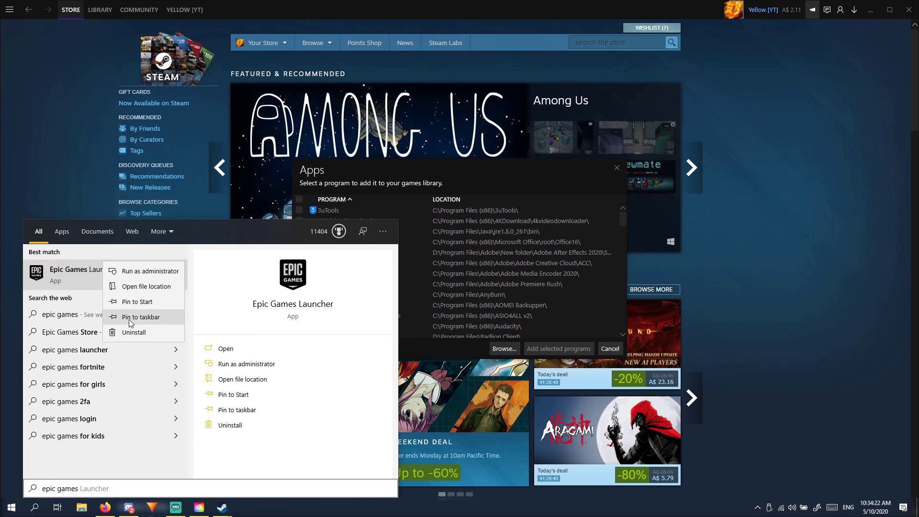
click(143, 286)
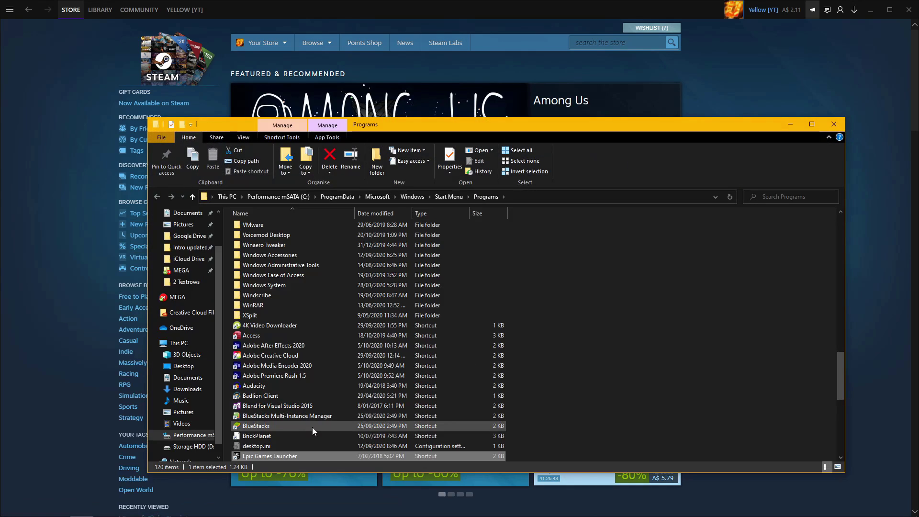
right_click(266, 456)
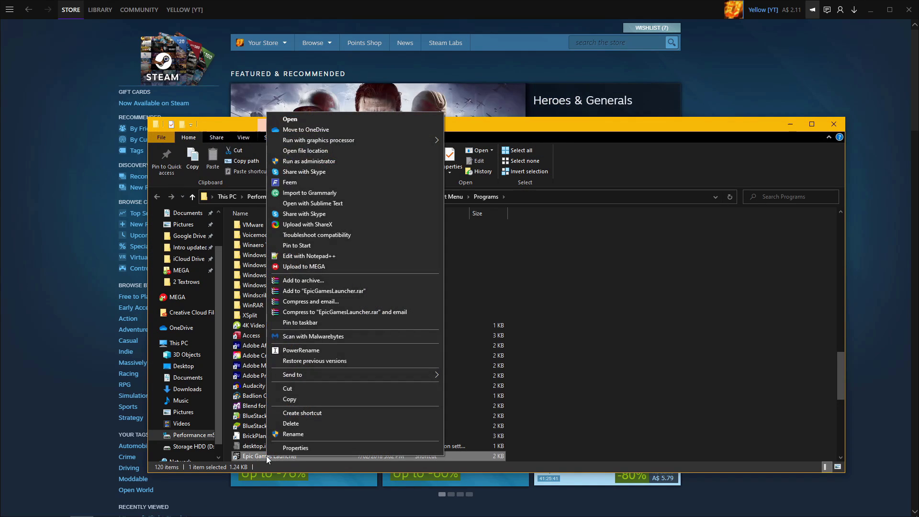
click(314, 150)
Copy the Win32 folder path, close Explorer, and browse for a program in the Apps dialog
click(529, 245)
click(316, 196)
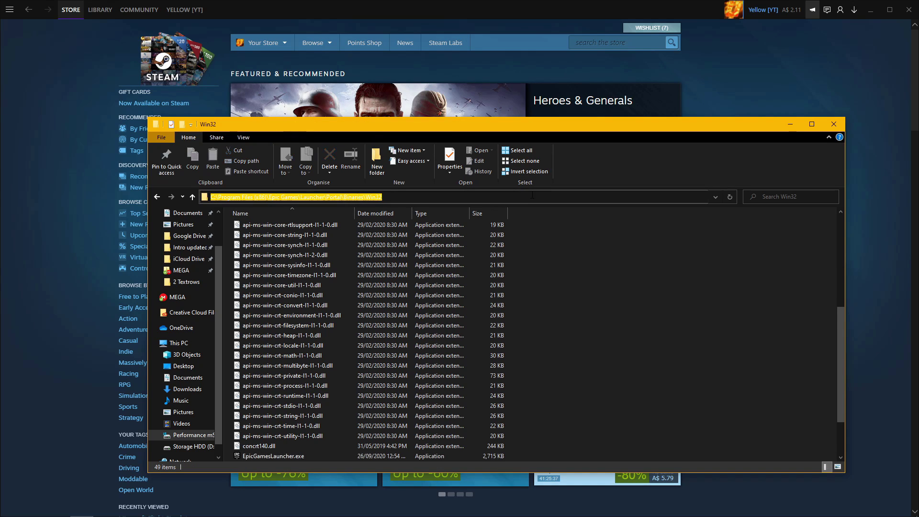
right_click(312, 197)
click(364, 227)
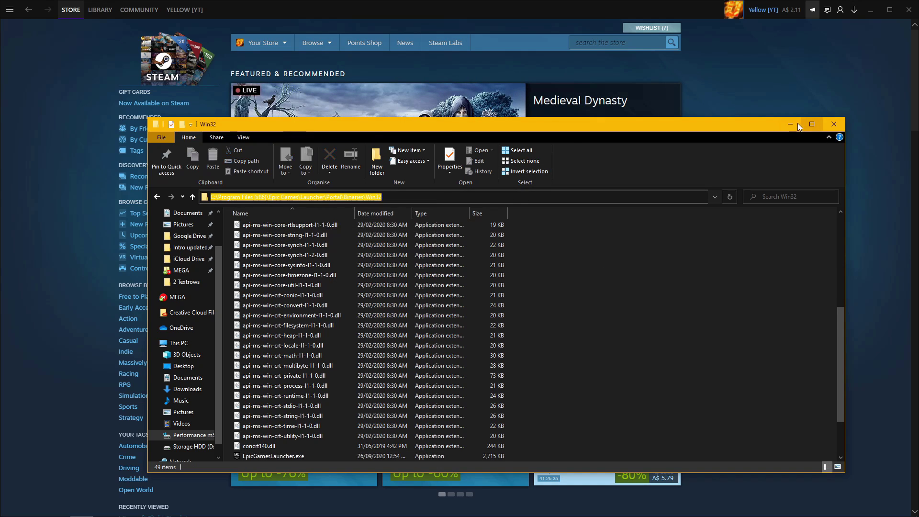
click(834, 124)
click(511, 349)
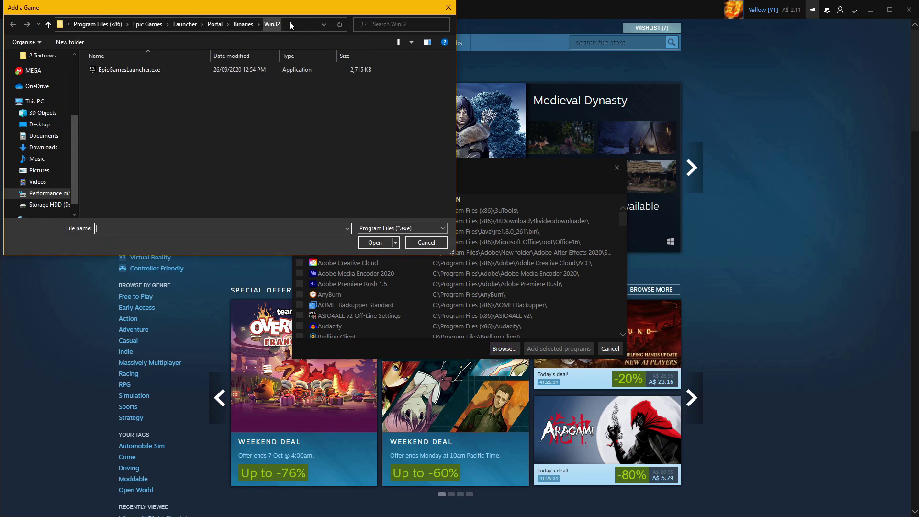
Pick EpicGamesLauncher.exe and add the selected program to the Steam library
double_click(148, 71)
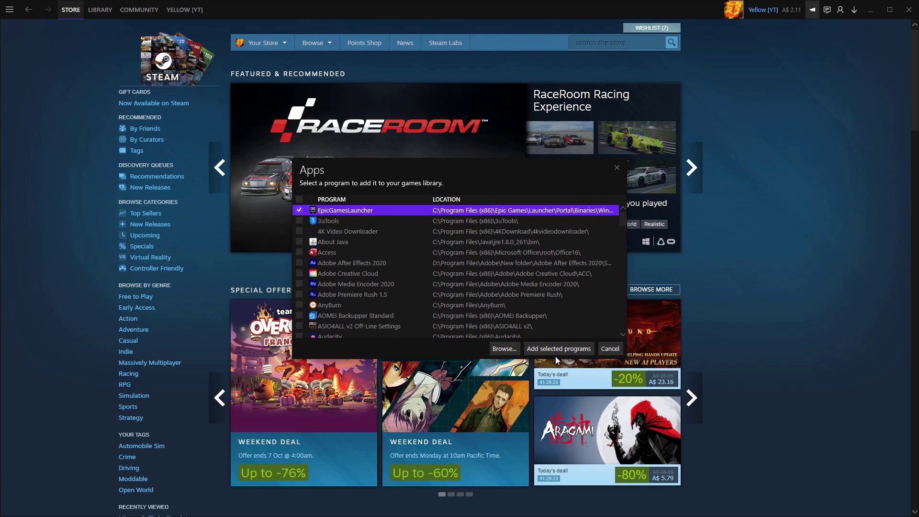
click(608, 349)
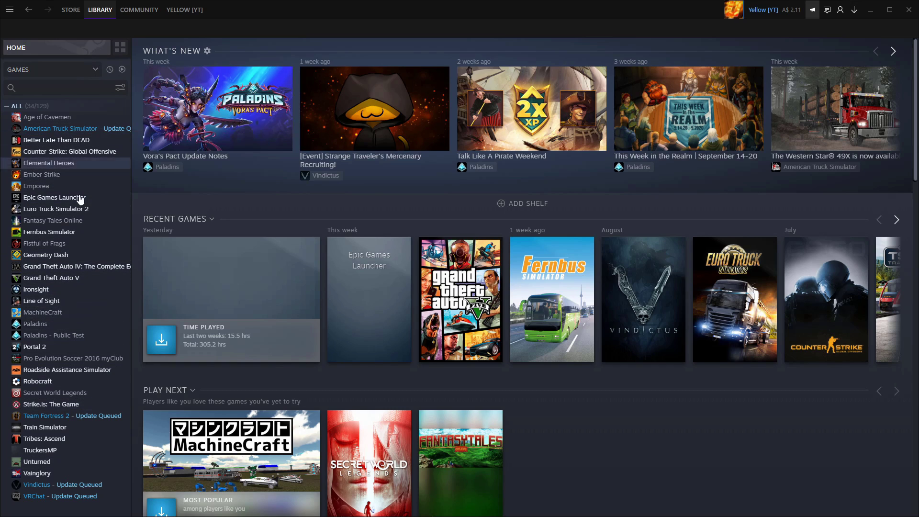
Launch Epic Games Launcher from its Steam library page and toggle the overlay with Shift+Tab
click(52, 198)
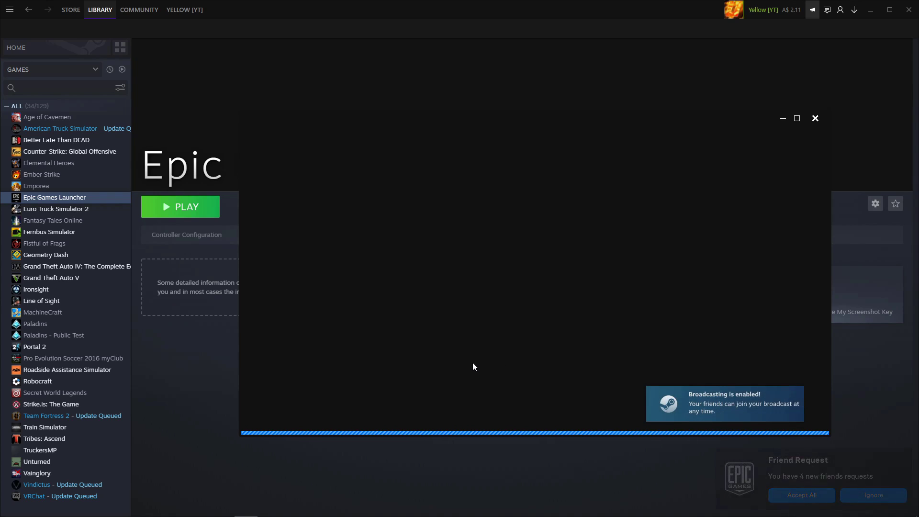
key(shift+Tab)
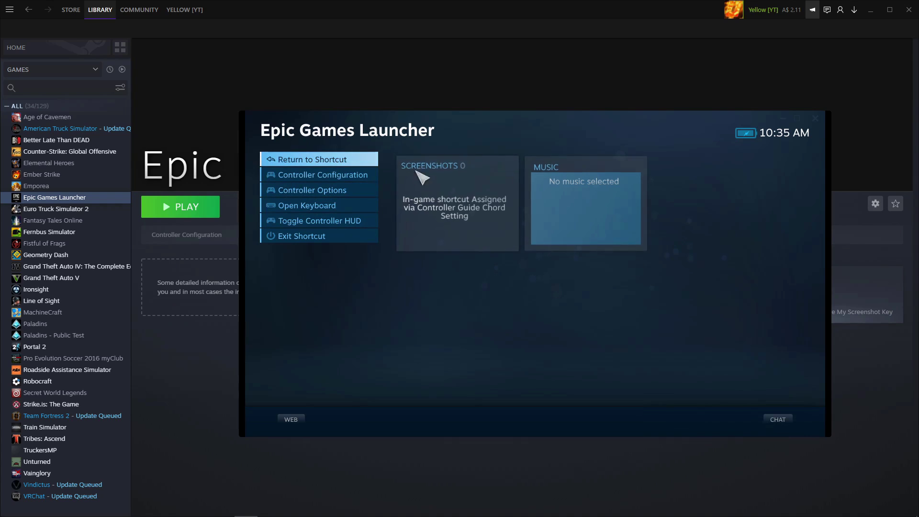
key(shift+Tab)
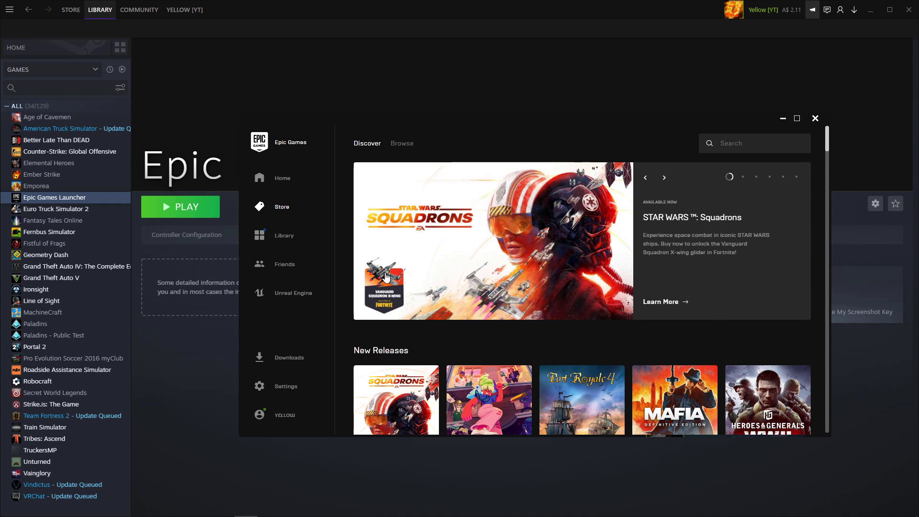
Open the Epic Games library and launch Rocket League
click(328, 362)
click(284, 236)
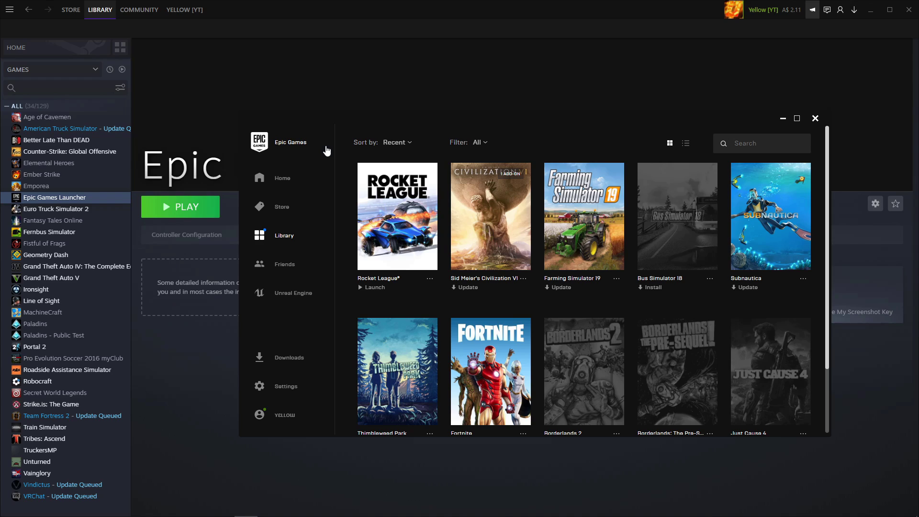
click(397, 240)
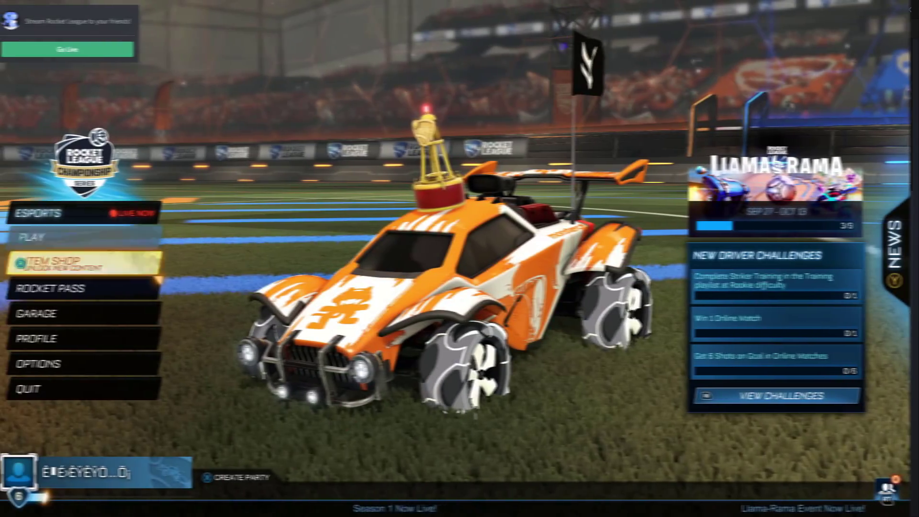
Move the main menu selection past Rocket Pass, Garage, Item Shop and Profile up to Play
key(Down)
key(Down)
key(Up)
key(Up)
key(Up)
key(Up)
key(Up)
key(Up)
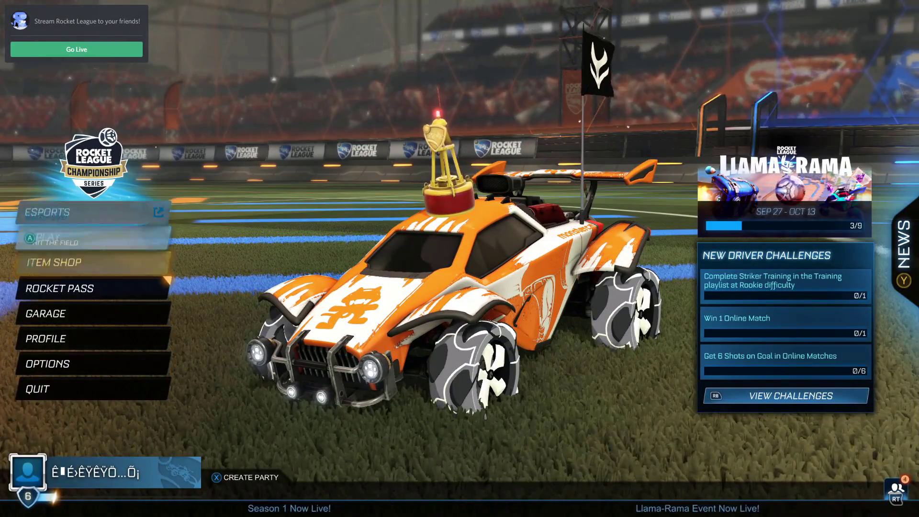
key(Down)
key(Down)
key(Down)
key(Down)
key(Up)
key(Up)
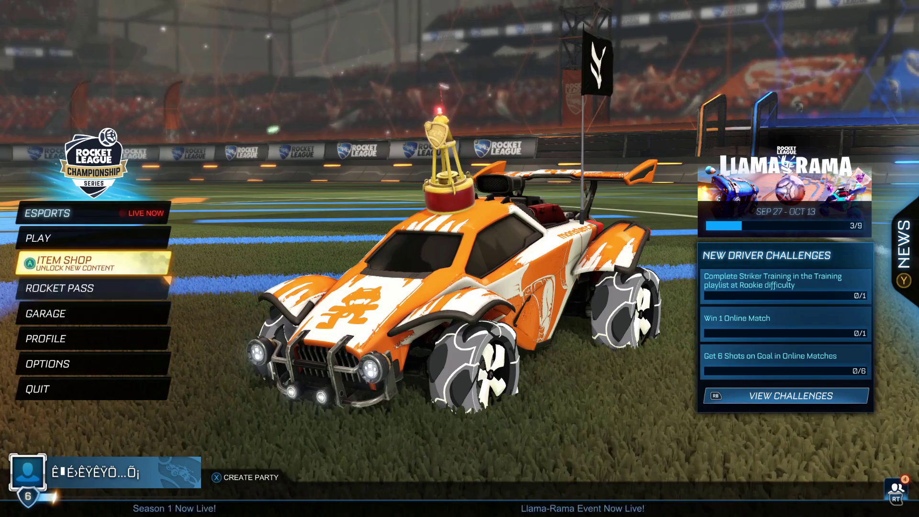
key(Down)
key(Down)
key(Down)
key(Down)
key(Down)
key(Up)
key(Up)
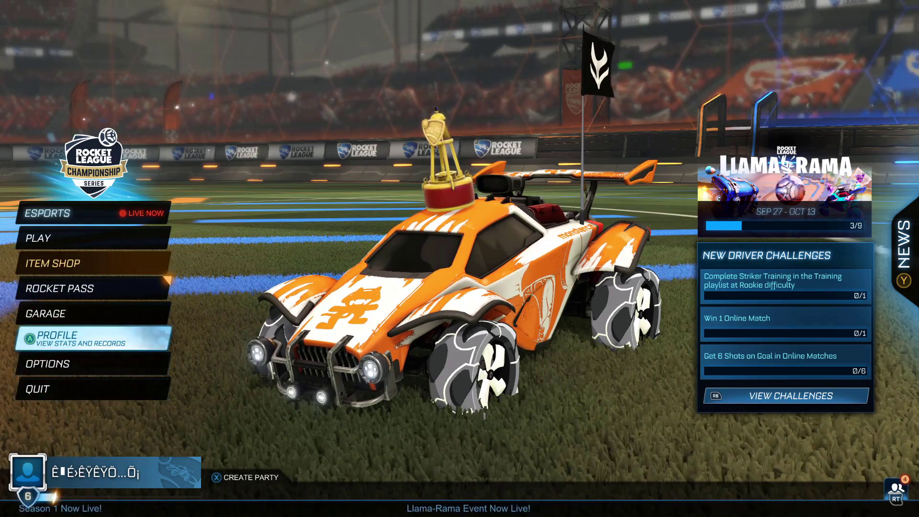
key(Down)
key(Down)
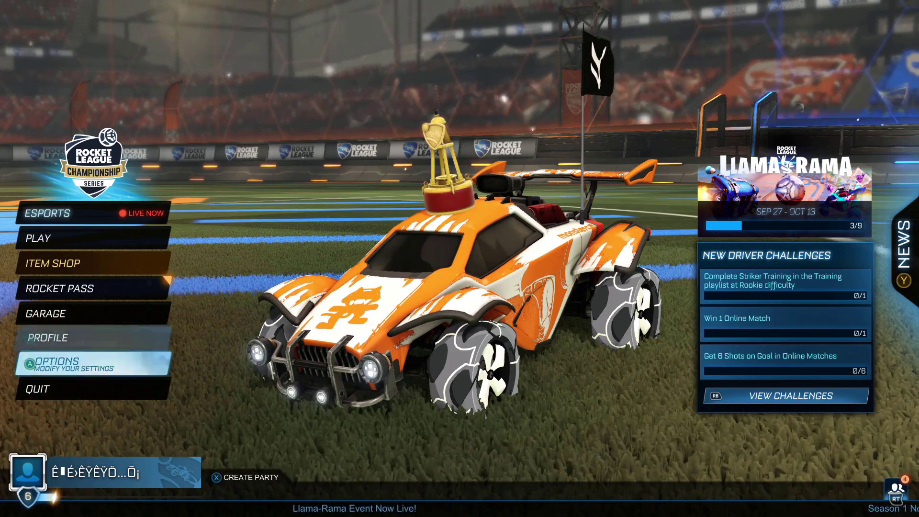
key(Up)
key(Up)
key(Up)
key(Up)
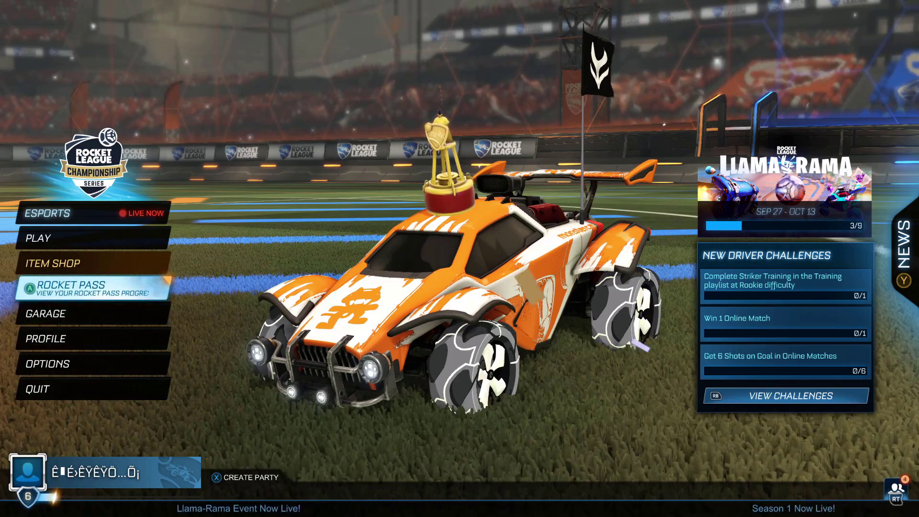
key(Up)
key(Up)
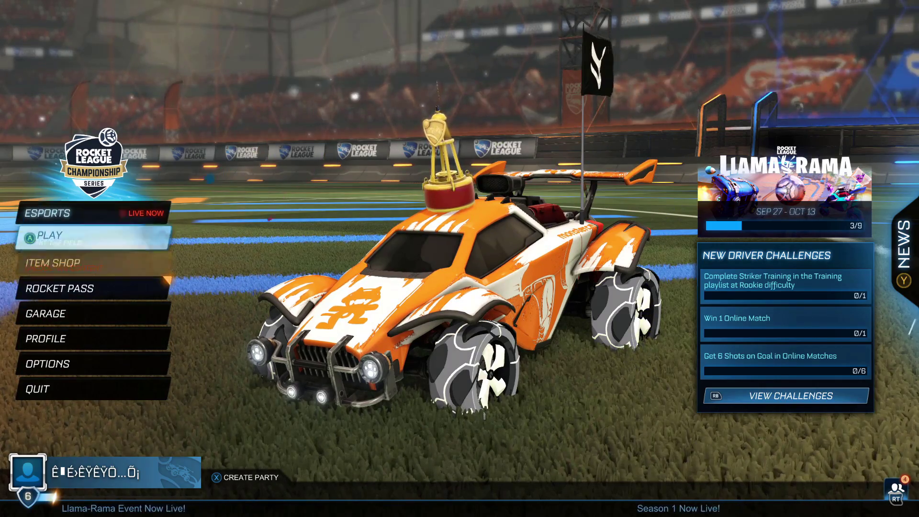
key(Down)
key(Down)
key(Down)
key(Down)
key(Up)
key(Up)
key(Up)
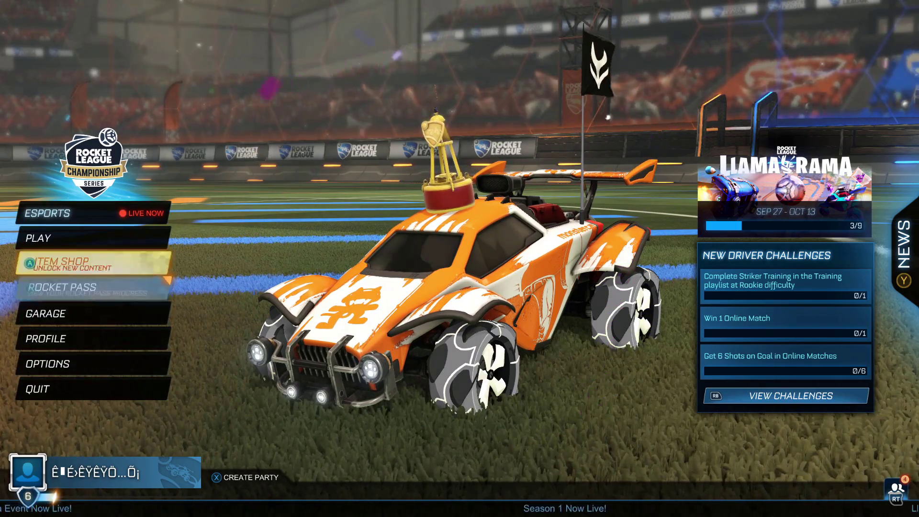
key(Down)
key(Down)
key(Down)
key(Down)
key(Up)
key(Up)
key(Up)
key(Up)
key(Up)
key(Up)
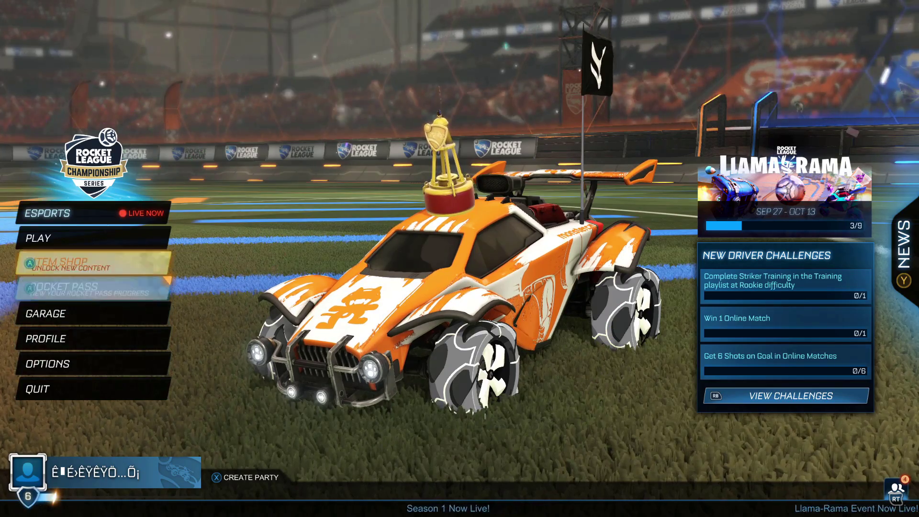
key(Down)
key(Down)
key(Down)
key(Down)
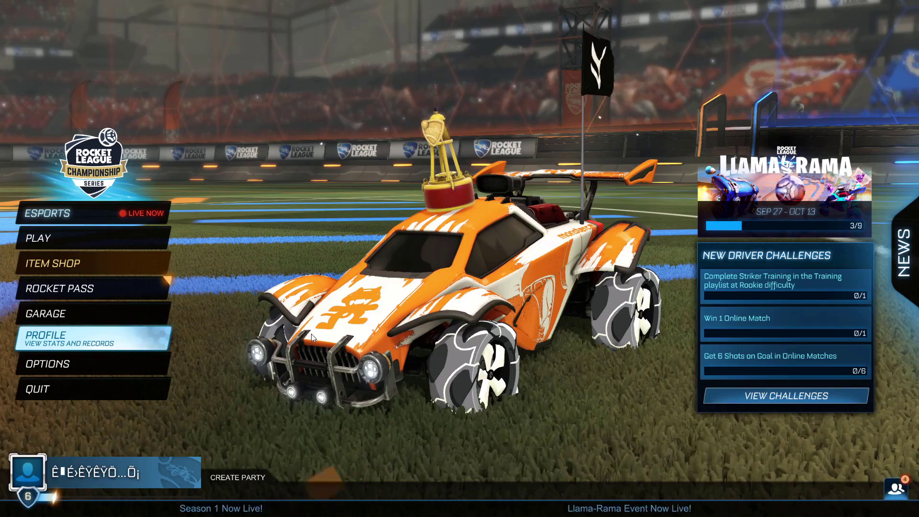
key(Up)
key(Up)
key(Up)
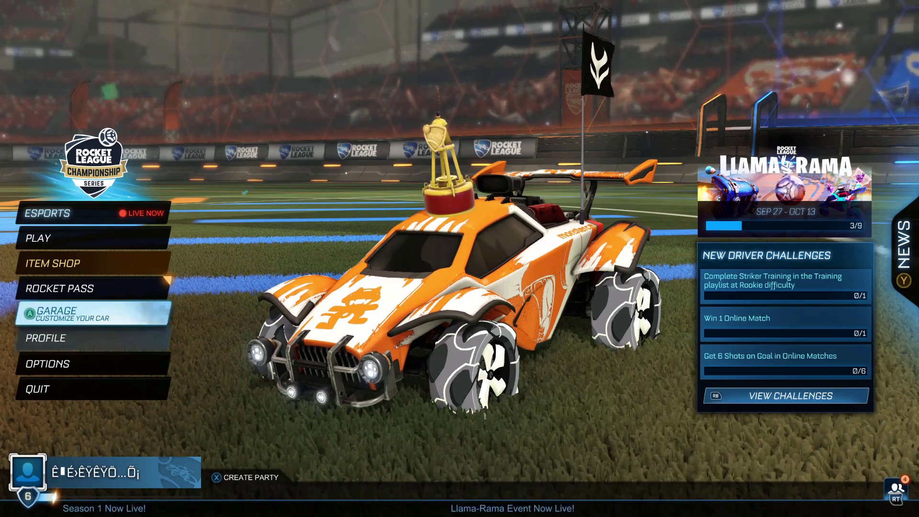
key(Up)
Open the Play screen, look through the Casual playlists, then go back
key(Return)
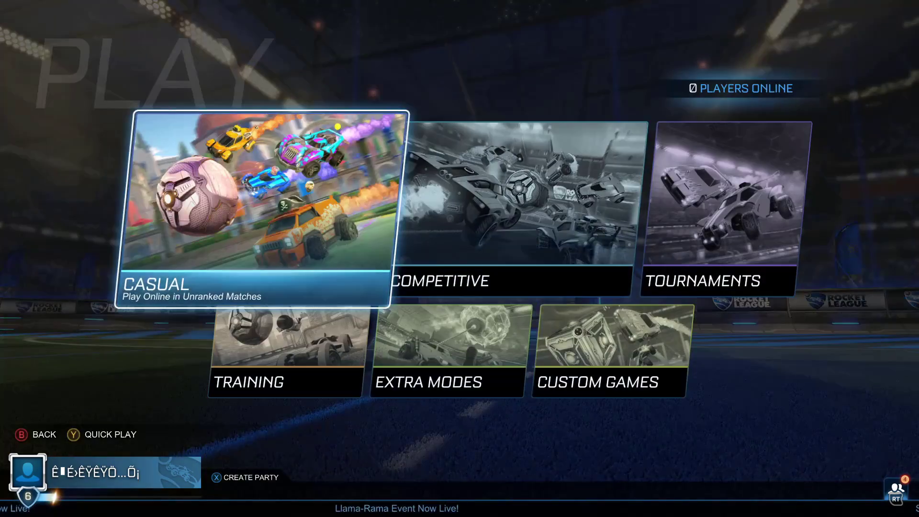
key(Up)
key(Left)
key(Return)
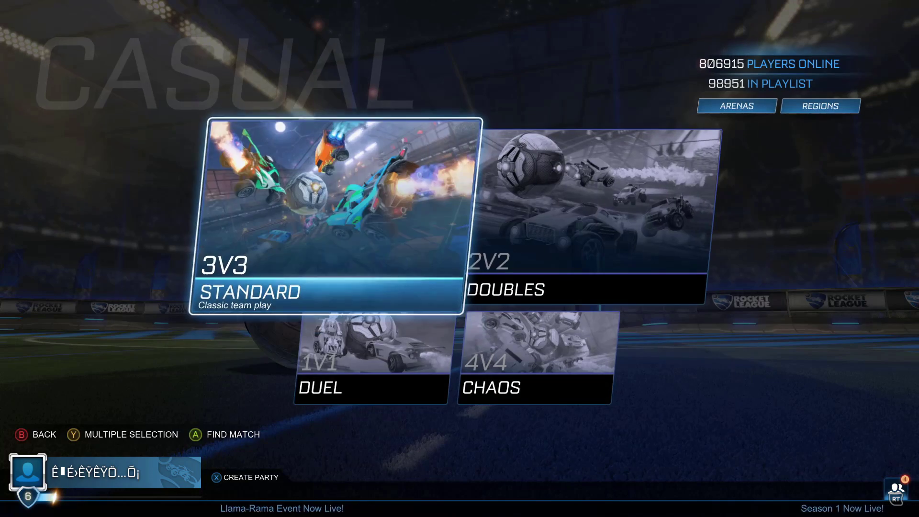
key(Right)
key(Escape)
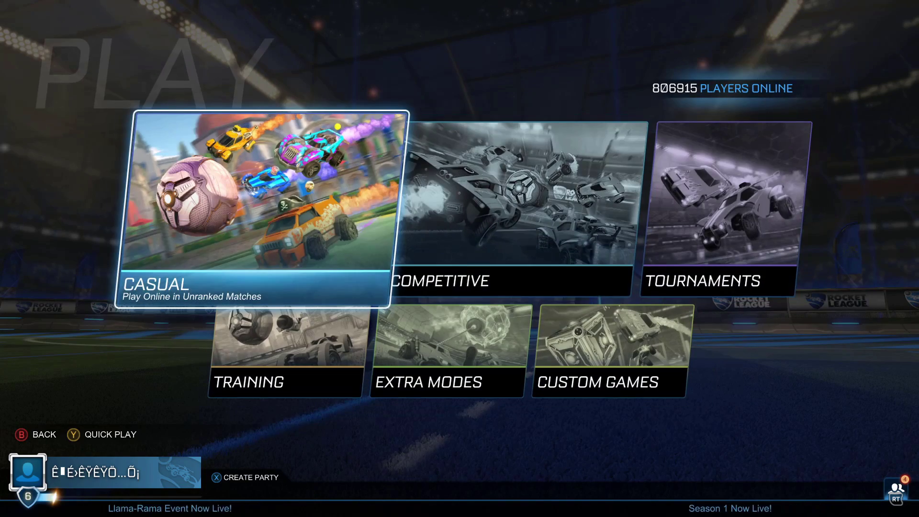
Choose Training, then Free Play, bringing up Select Arena with Urban Central - Soccar
key(Right)
key(Down)
key(Left)
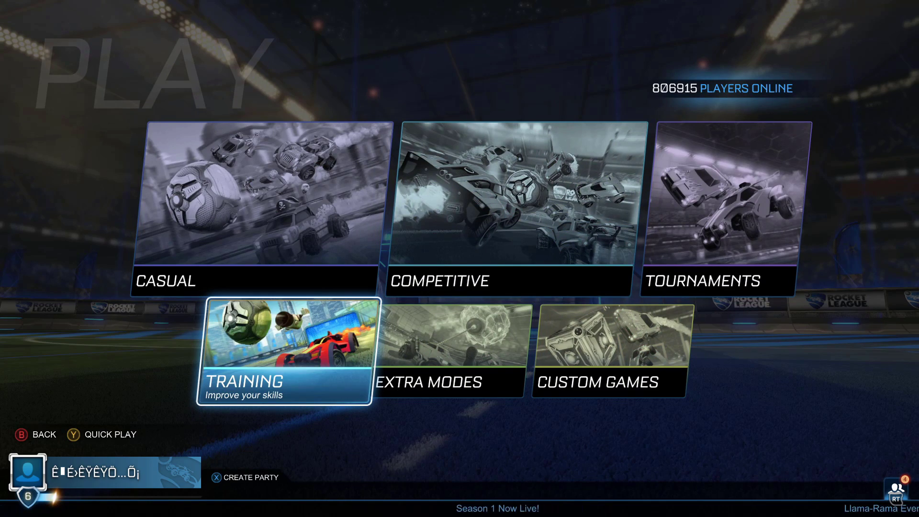
key(Return)
key(Return)
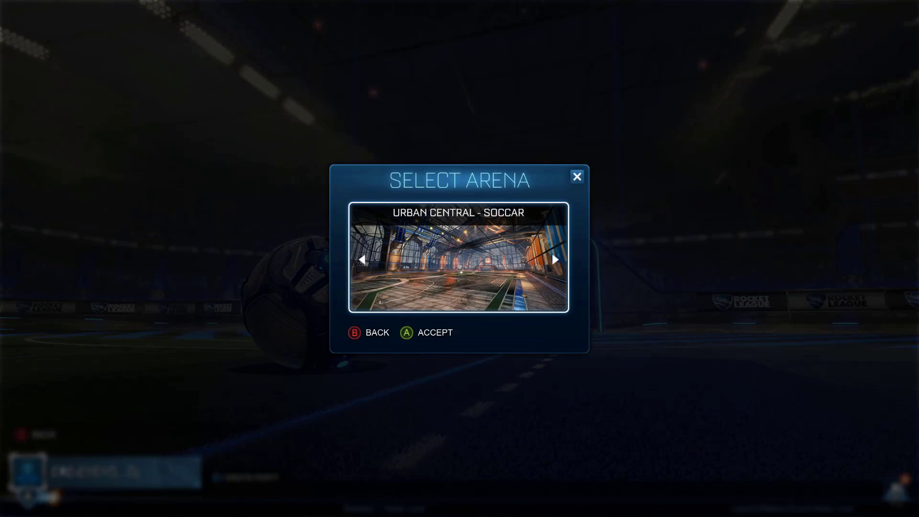
key(Return)
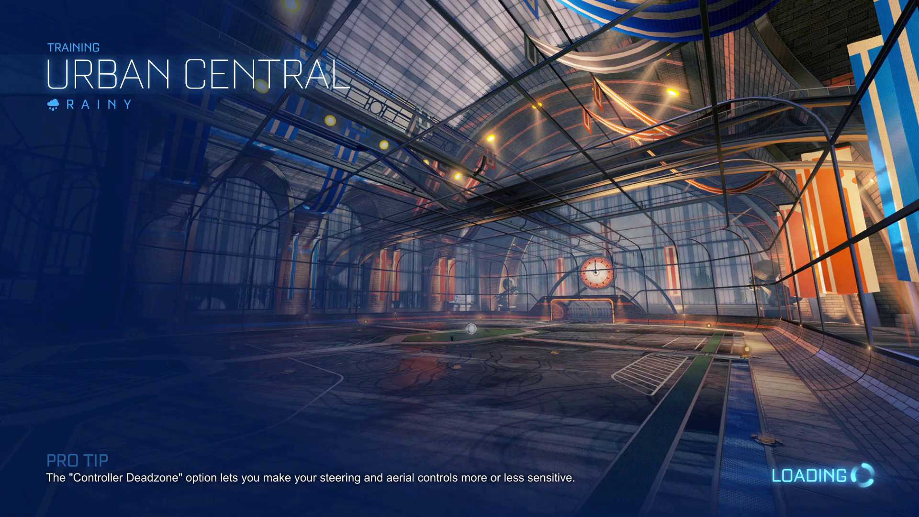